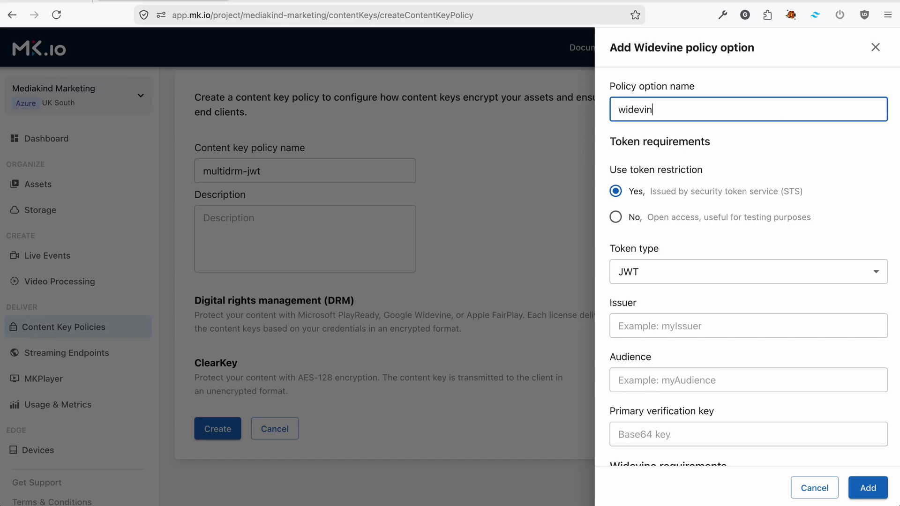
Name the Widevine policy option widevine and use a JWT token restriction with issuer myIssuer and audience myAudience
{"action": "key", "text": "Tab"}
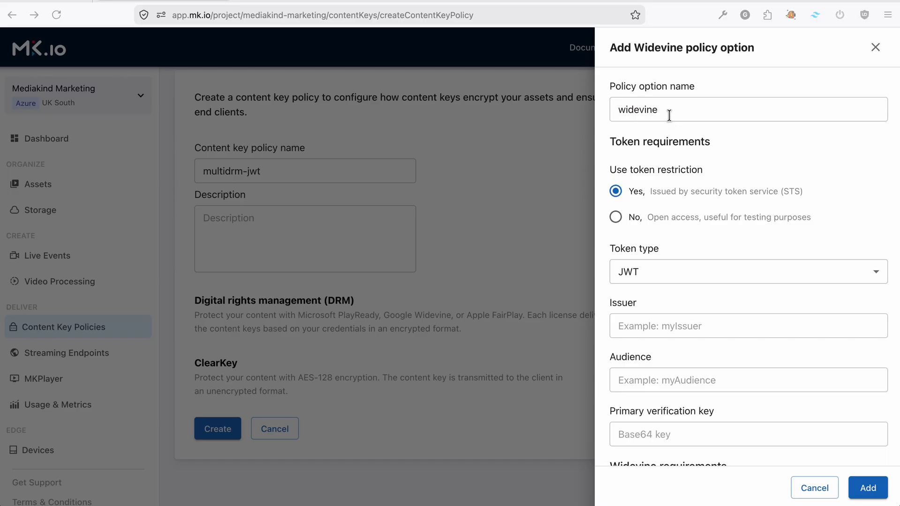
{"action": "left_click", "coordinate": [648, 277]}
{"action": "left_click", "coordinate": [647, 322]}
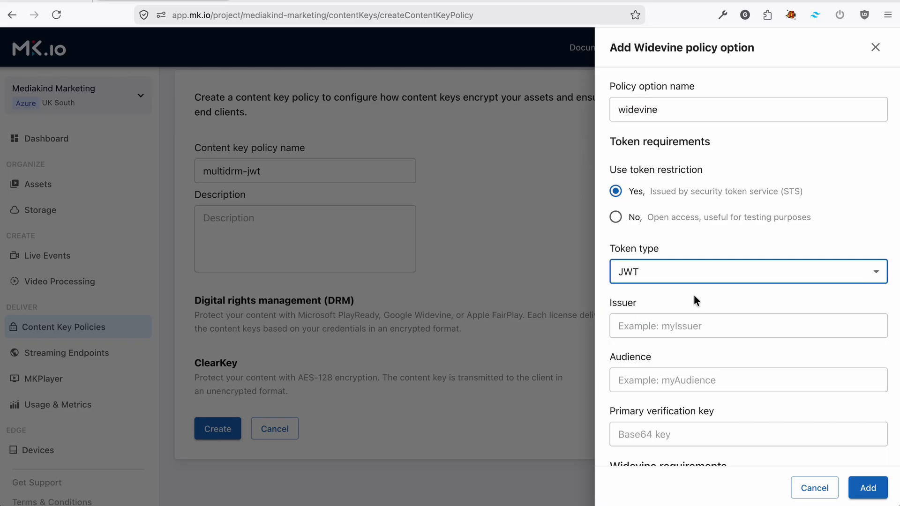
{"action": "scroll", "coordinate": [693, 295], "scroll_direction": "down", "scroll_amount": 2}
{"action": "left_click", "coordinate": [690, 269]}
{"action": "type", "text": "myIssuer"}
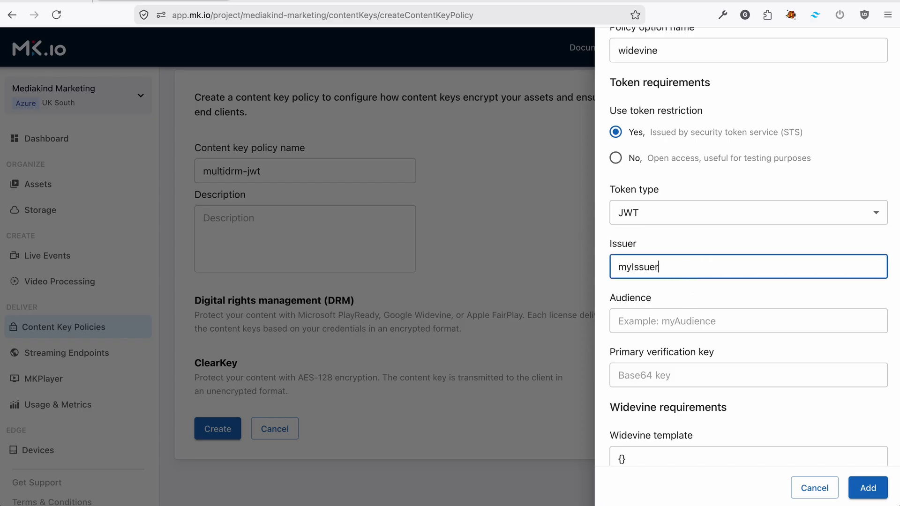
{"action": "key", "text": "Tab"}
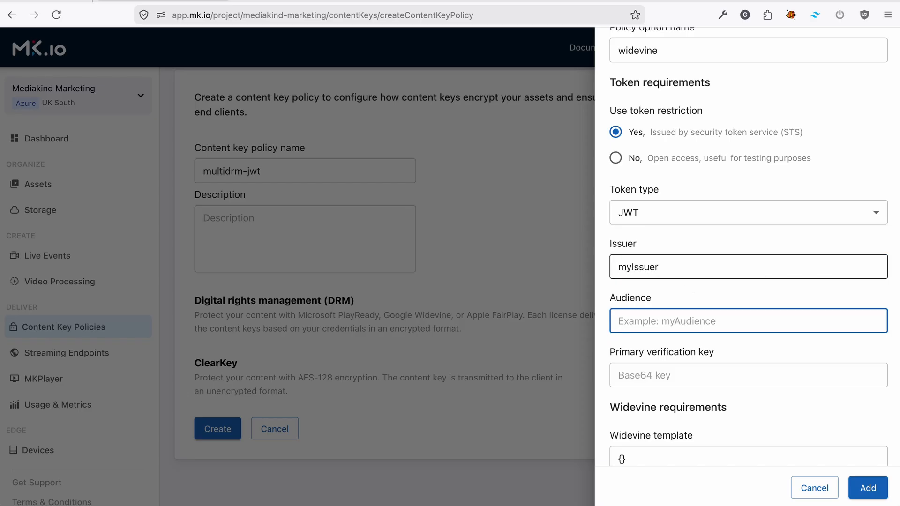
{"action": "type", "text": "myAud"}
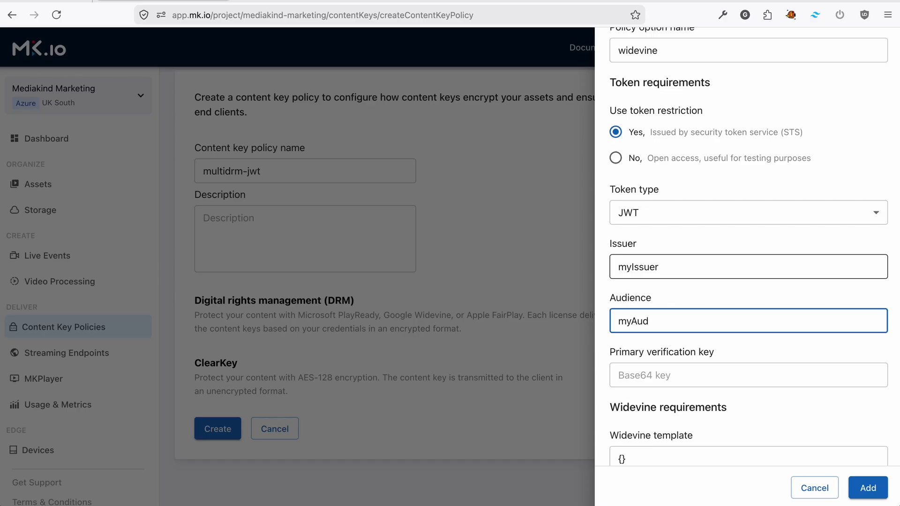
Paste the primary verification key for Widevine, leave the template as {}, and add the policy option
{"action": "key", "text": "Tab"}
{"action": "type", "text": "dGhpc2lzYXRlc3RrZXl0aGF0aXNsb25nZW5vdWdoMTI="}
{"action": "scroll", "coordinate": [696, 331], "scroll_direction": "down", "scroll_amount": 4}
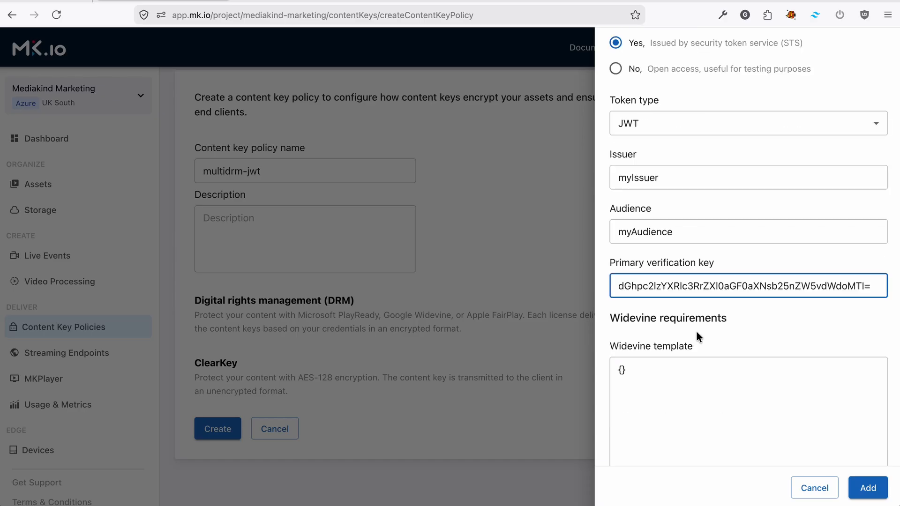
{"action": "key", "text": "super+Tab"}
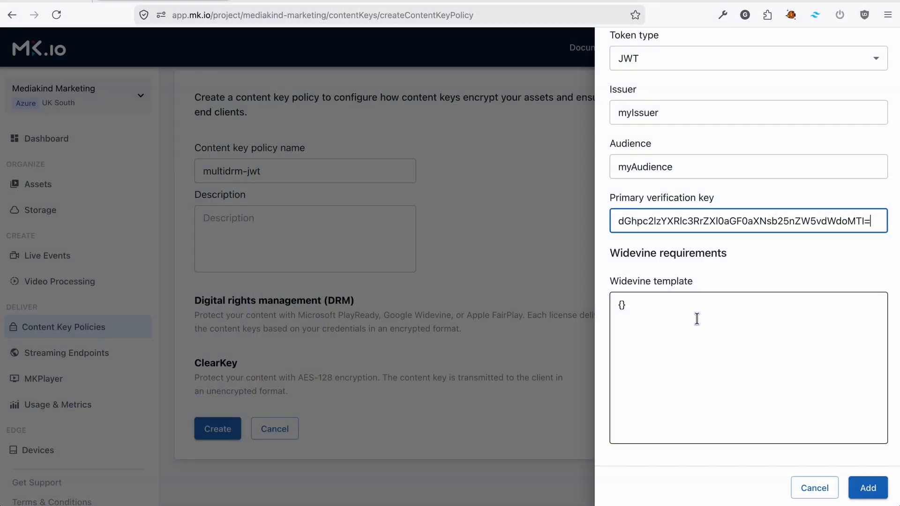
{"action": "left_click", "coordinate": [866, 487]}
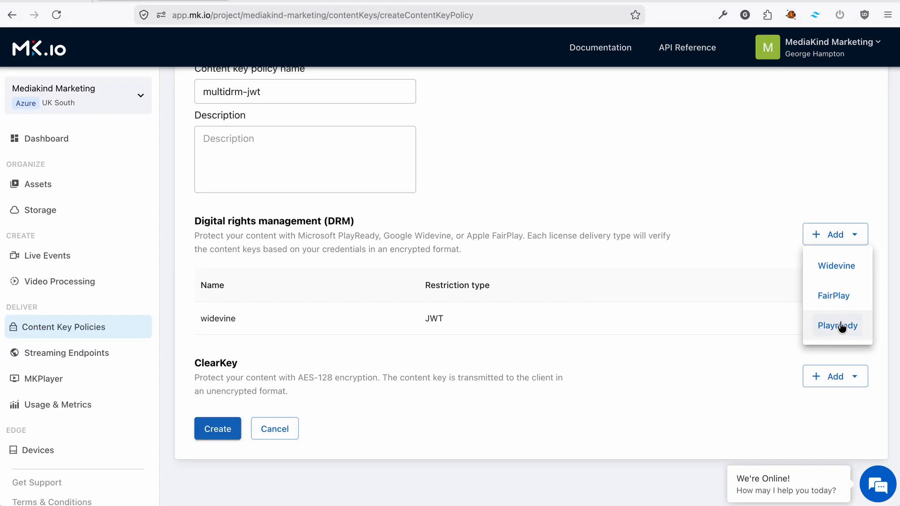
Start a PlayReady policy option named playready with JWT, issuer myIssuer, audience myAudience, and the primary verification key
{"action": "left_click", "coordinate": [841, 327]}
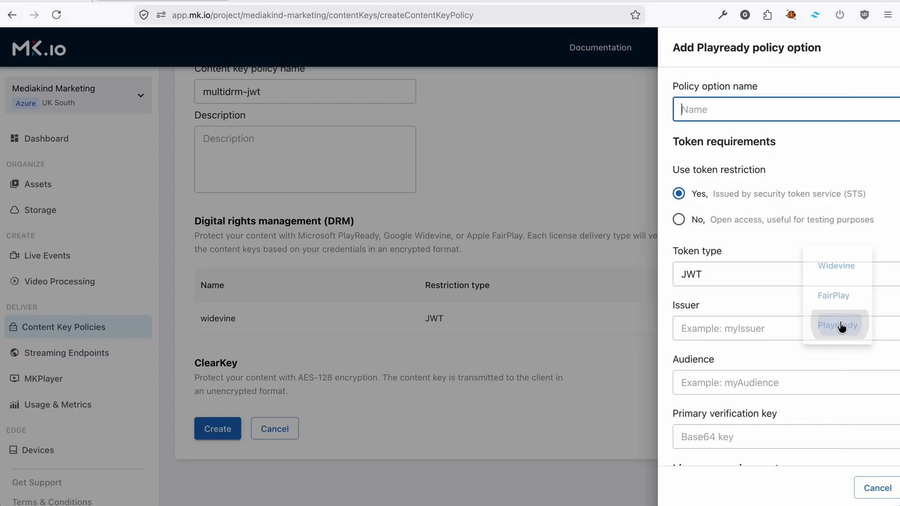
{"action": "type", "text": "playready"}
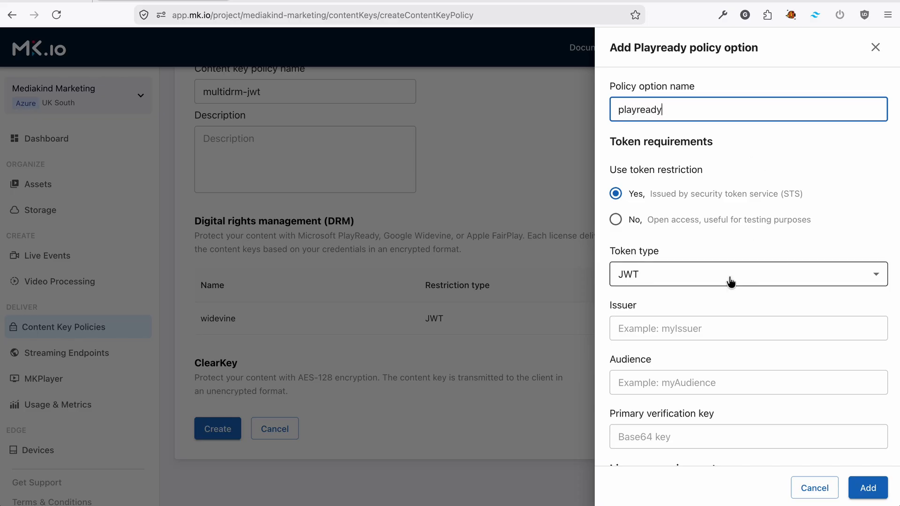
{"action": "left_click", "coordinate": [689, 198]}
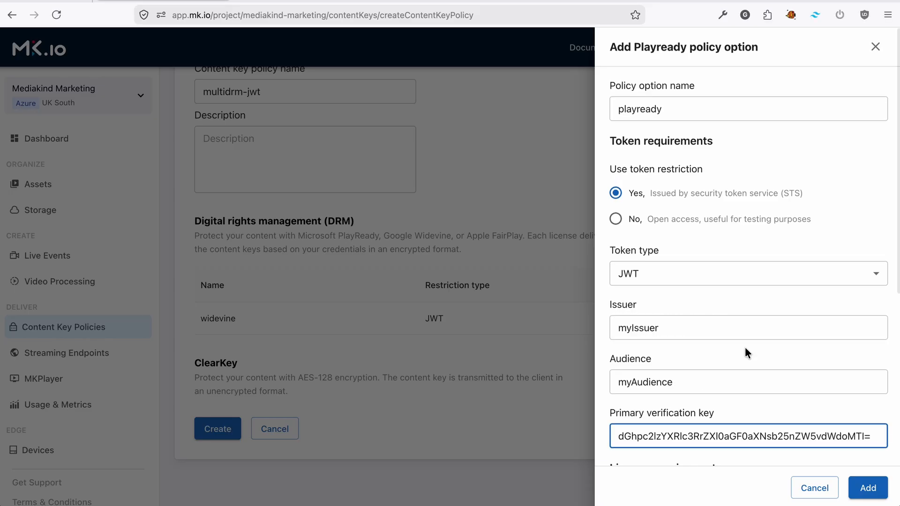
Keep the Non-persistent license type, Allowed output protection and SL150 security level, and add the PlayReady option
{"action": "scroll", "coordinate": [744, 346], "scroll_direction": "down", "scroll_amount": 3}
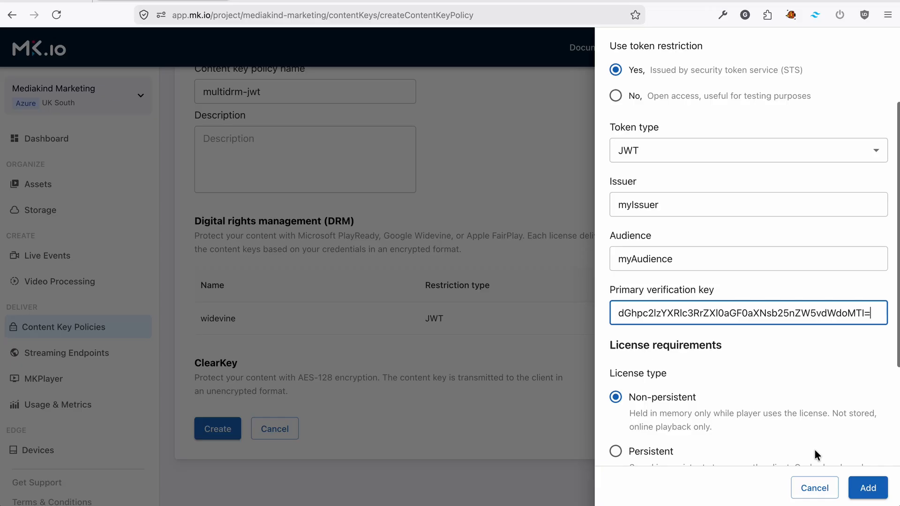
{"action": "scroll", "coordinate": [814, 434], "scroll_direction": "down", "scroll_amount": 3}
{"action": "scroll", "coordinate": [814, 433], "scroll_direction": "down", "scroll_amount": 3}
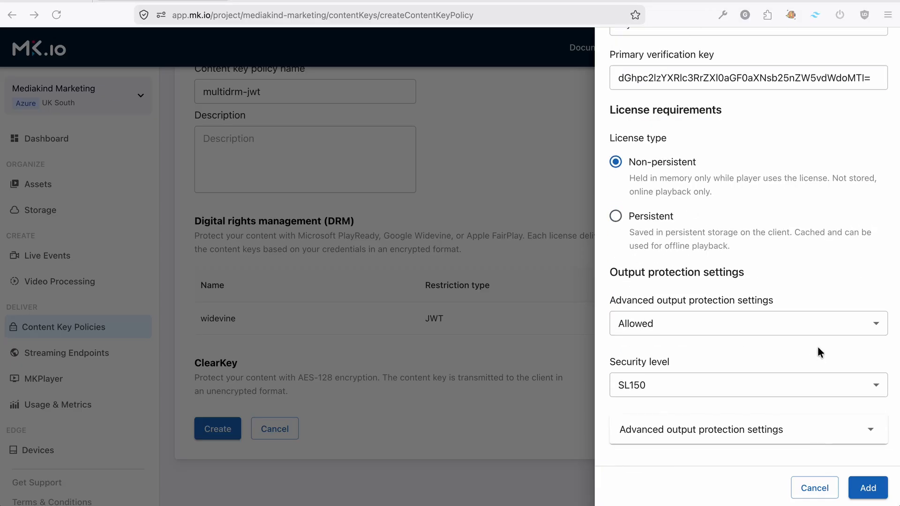
{"action": "left_click", "coordinate": [818, 347]}
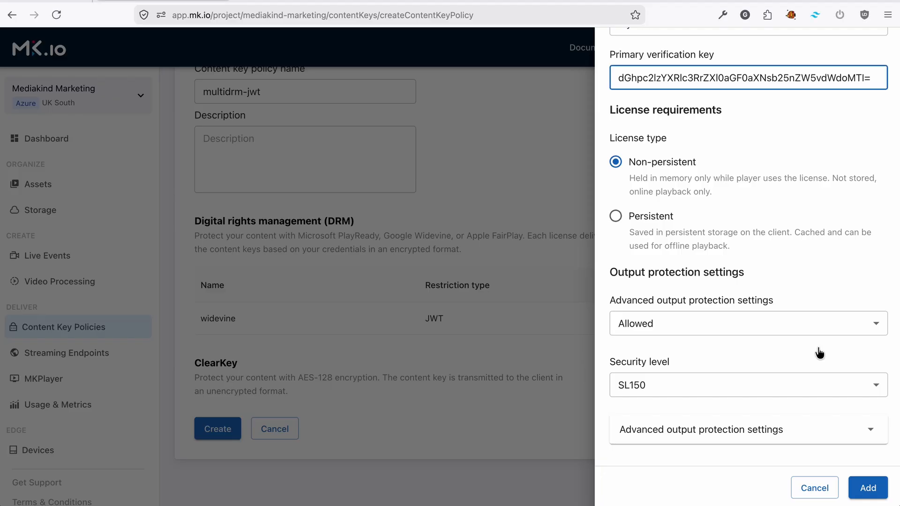
{"action": "left_click", "coordinate": [867, 487]}
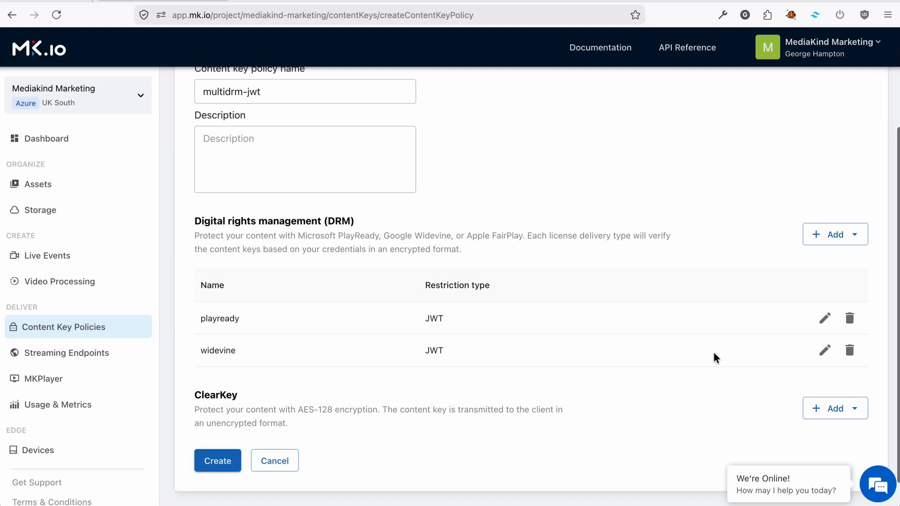
Start a FairPlay policy option named fairplay and paste the primary verification key
{"action": "left_click", "coordinate": [837, 234]}
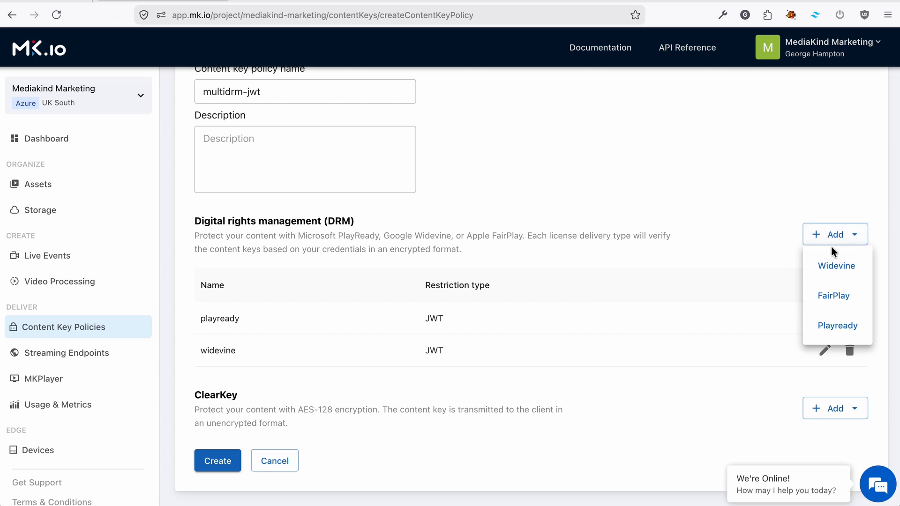
{"action": "left_click", "coordinate": [842, 299]}
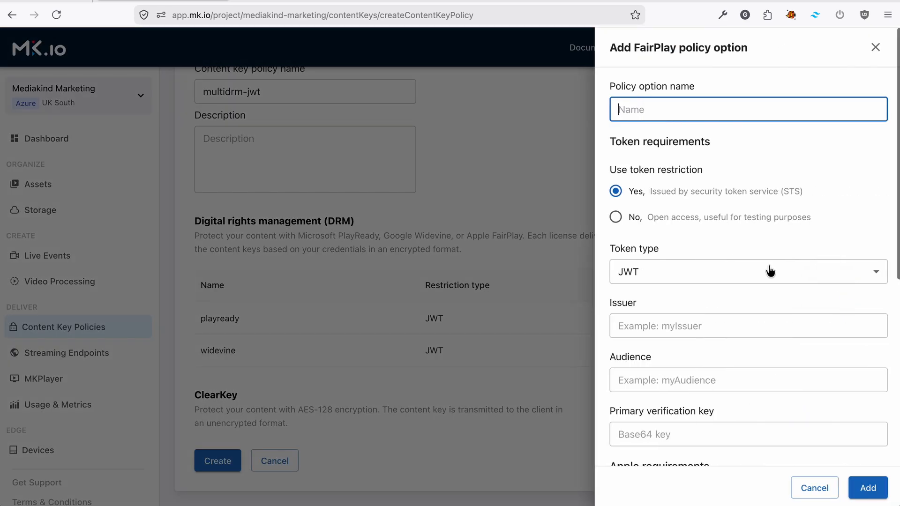
{"action": "type", "text": "fair"}
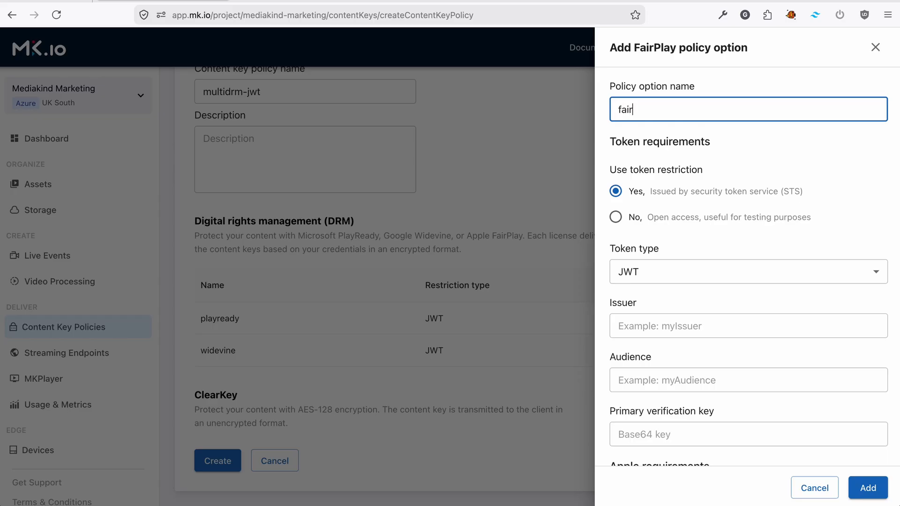
{"action": "key", "text": "Tab"}
Set the FairPlay option's issuer to myIssuer and its audience to myAudience
{"action": "key", "text": "Tab"}
{"action": "key", "text": "Tab"}
{"action": "key", "text": "Tab"}
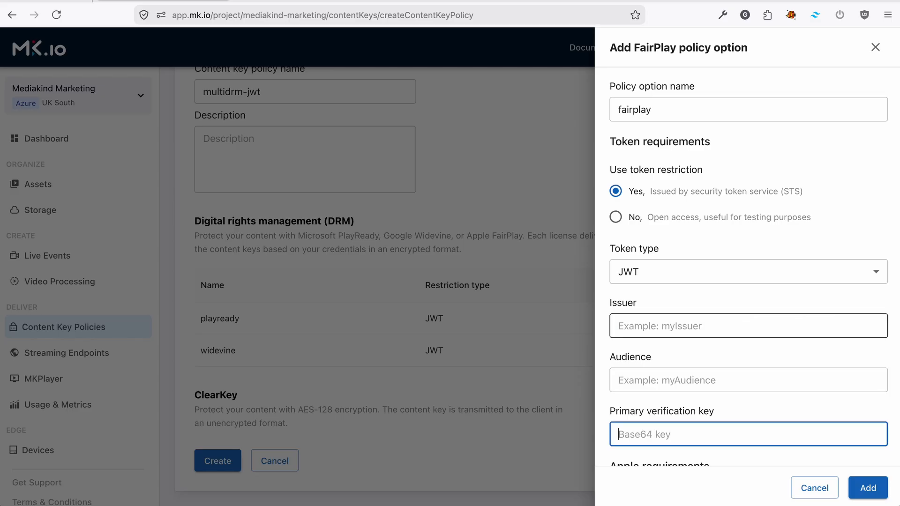
{"action": "key", "text": "ctrl+v"}
{"action": "left_click", "coordinate": [645, 316]}
{"action": "type", "text": "myIssuer"}
{"action": "key", "text": "Tab"}
{"action": "type", "text": "myAudience"}
Review the FairPlay option's Apple requirements and license settings, and create the multidrm-jwt content key policy
{"action": "scroll", "coordinate": [719, 289], "scroll_direction": "down", "scroll_amount": 5}
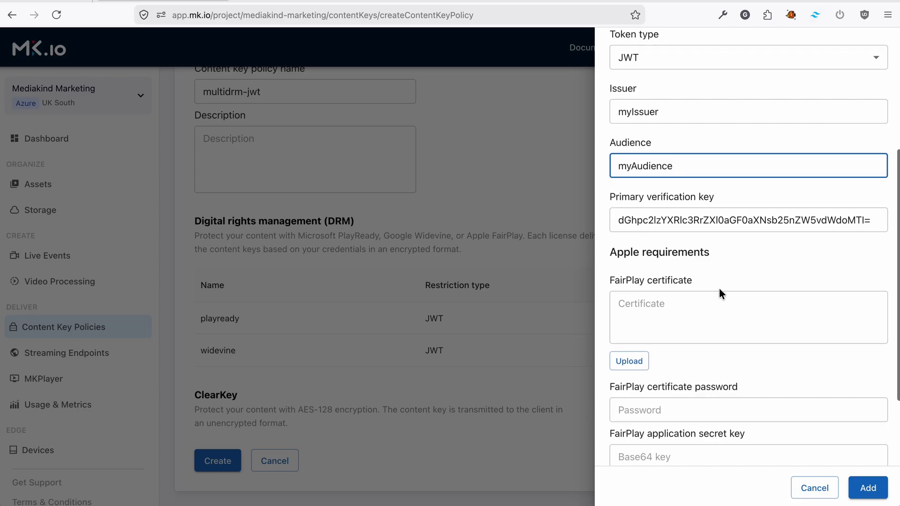
{"action": "left_click", "coordinate": [718, 287]}
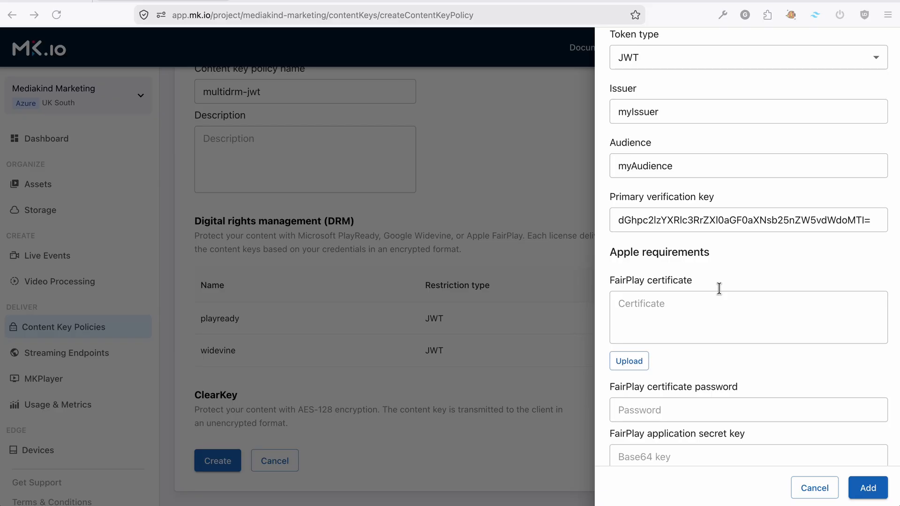
{"action": "scroll", "coordinate": [787, 178], "scroll_direction": "down", "scroll_amount": 5}
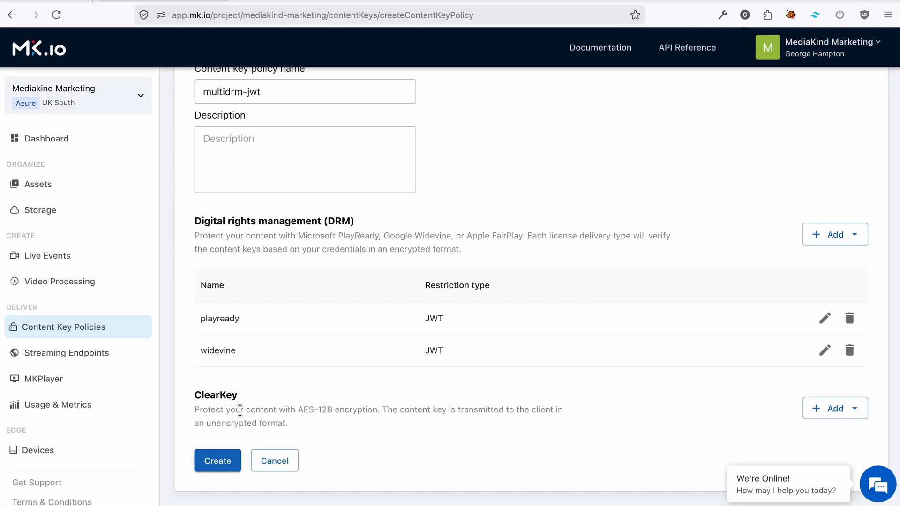
{"action": "left_click", "coordinate": [228, 459]}
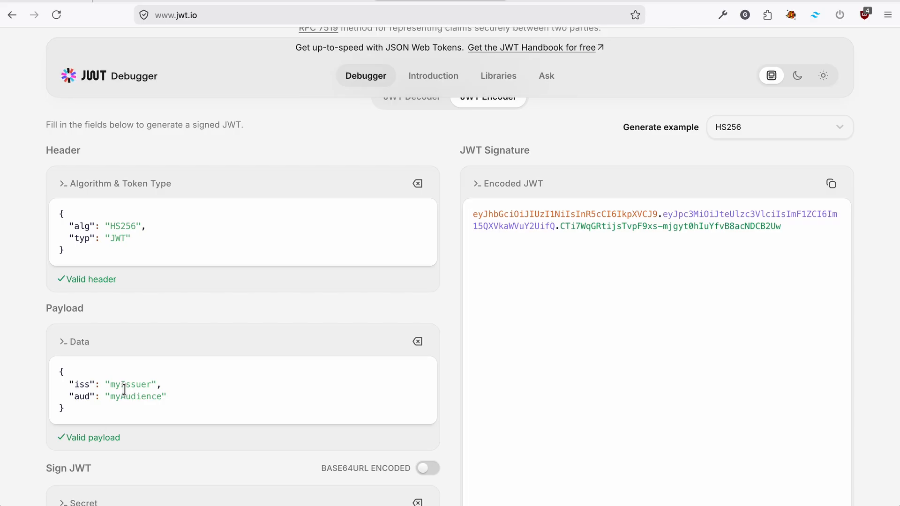
In the jwt.io encoder, check the token payload and signing secret, and copy the encoded JWT
{"action": "scroll", "coordinate": [255, 394], "scroll_direction": "down", "scroll_amount": 4}
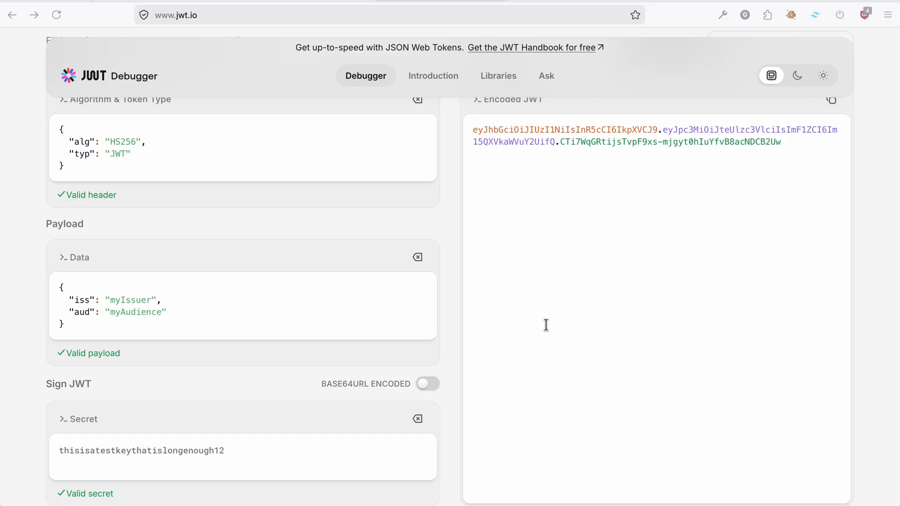
{"action": "scroll", "coordinate": [387, 296], "scroll_direction": "down", "scroll_amount": 5}
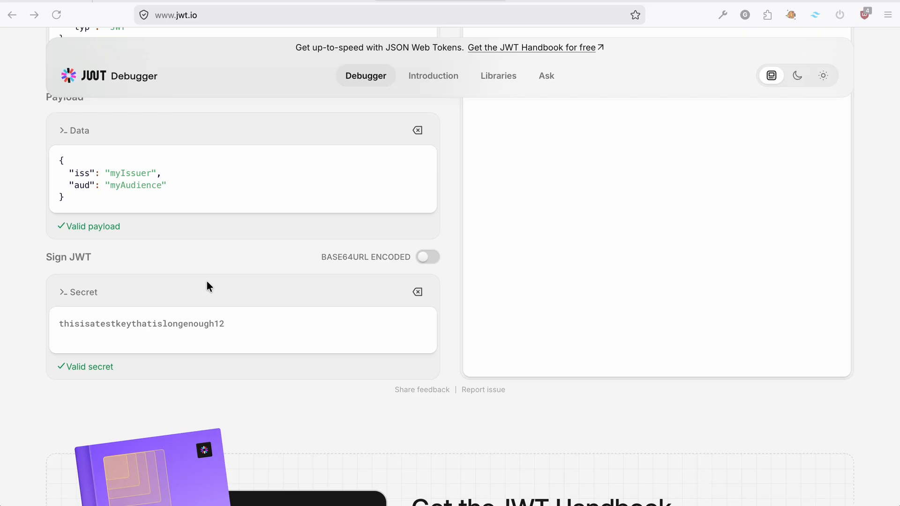
{"action": "scroll", "coordinate": [207, 286], "scroll_direction": "up", "scroll_amount": 10}
{"action": "left_click", "coordinate": [832, 229]}
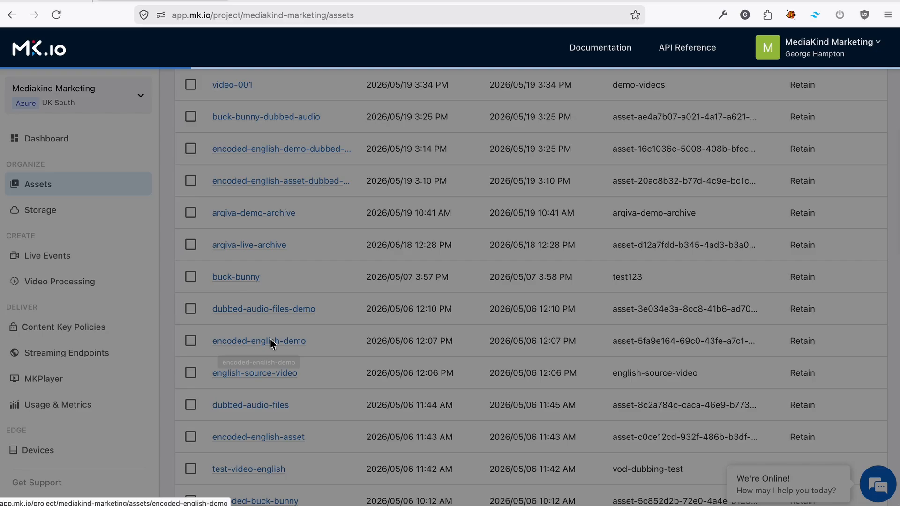
Start a streaming locator named multi-drm on the encoded-english-demo asset, using the Predefined_MultiDrmStreaming policy
{"action": "left_click", "coordinate": [271, 340]}
{"action": "left_click", "coordinate": [409, 314]}
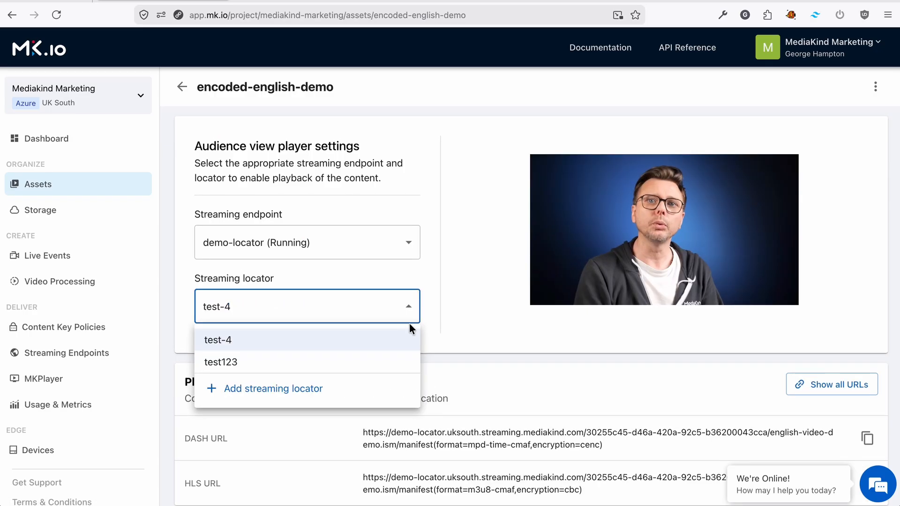
{"action": "left_click", "coordinate": [344, 395]}
{"action": "type", "text": "multi-drm"}
{"action": "left_click", "coordinate": [783, 168]}
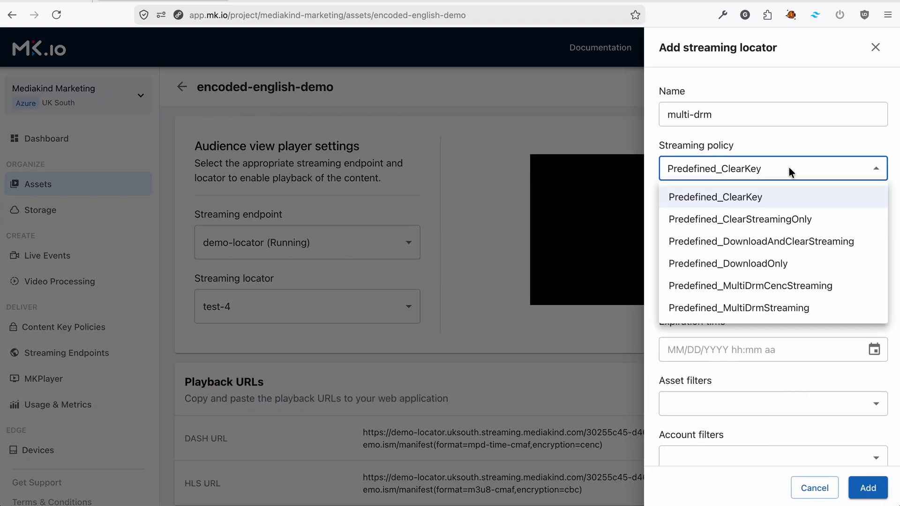
{"action": "left_click", "coordinate": [795, 309]}
{"action": "scroll", "coordinate": [780, 280], "scroll_direction": "down", "scroll_amount": 2}
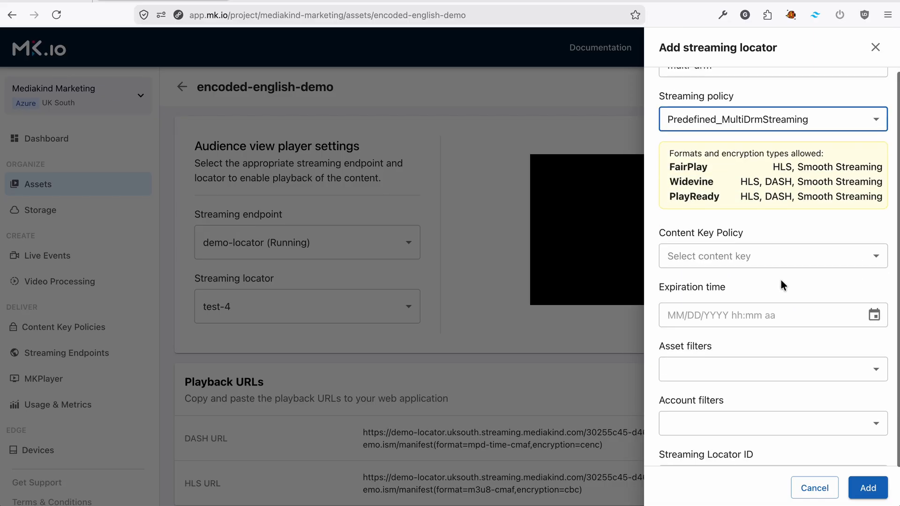
Assign the multidrm-jwt content key policy with expiration 05/28/2026 12:00 AM, and add the streaming locator
{"action": "left_click", "coordinate": [752, 257]}
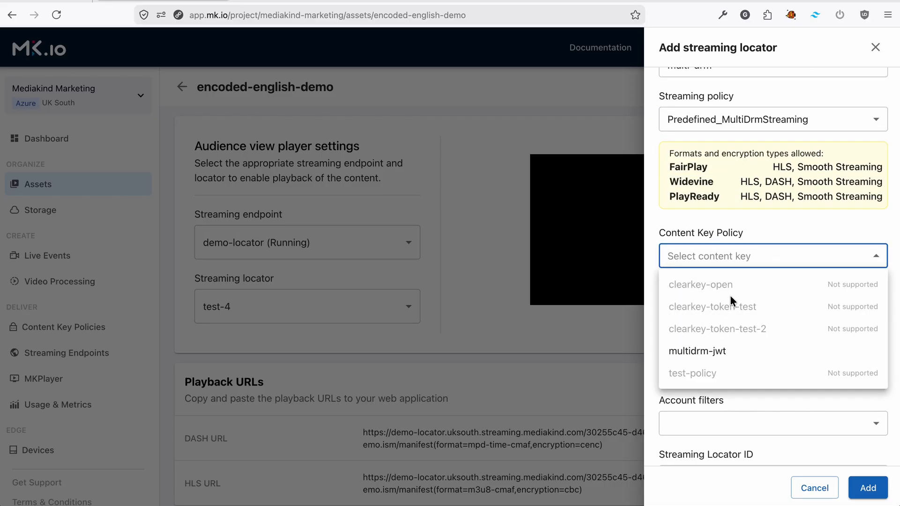
{"action": "left_click", "coordinate": [760, 352]}
{"action": "scroll", "coordinate": [843, 445], "scroll_direction": "down", "scroll_amount": 1}
{"action": "left_click", "coordinate": [863, 488]}
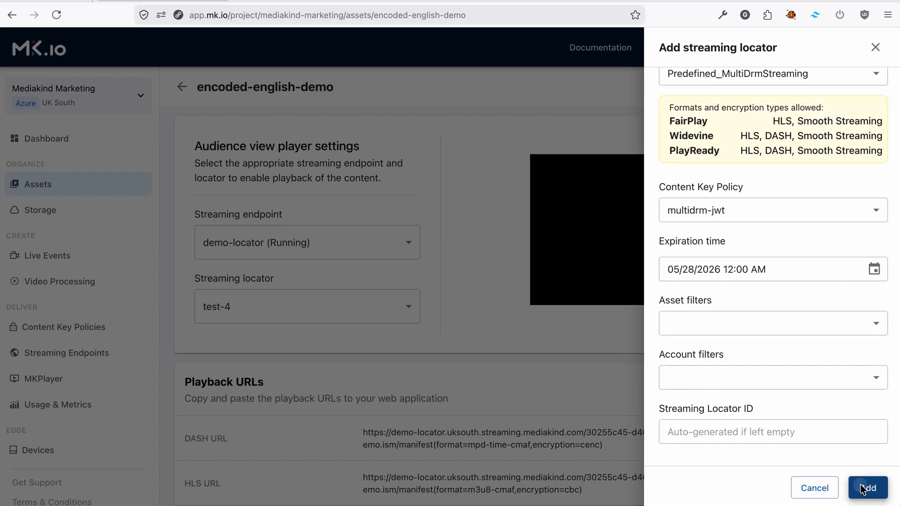
Select the multi-drm locator for the audience view player and look through that locator's asset URLs
{"action": "left_click", "coordinate": [413, 303]}
{"action": "left_click", "coordinate": [317, 278]}
{"action": "scroll", "coordinate": [317, 277], "scroll_direction": "down", "scroll_amount": 1}
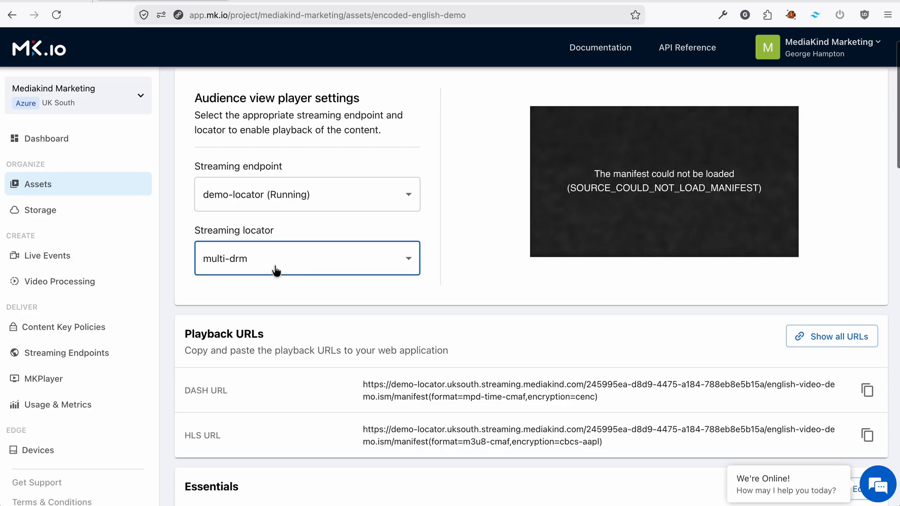
{"action": "scroll", "coordinate": [275, 268], "scroll_direction": "down", "scroll_amount": 15}
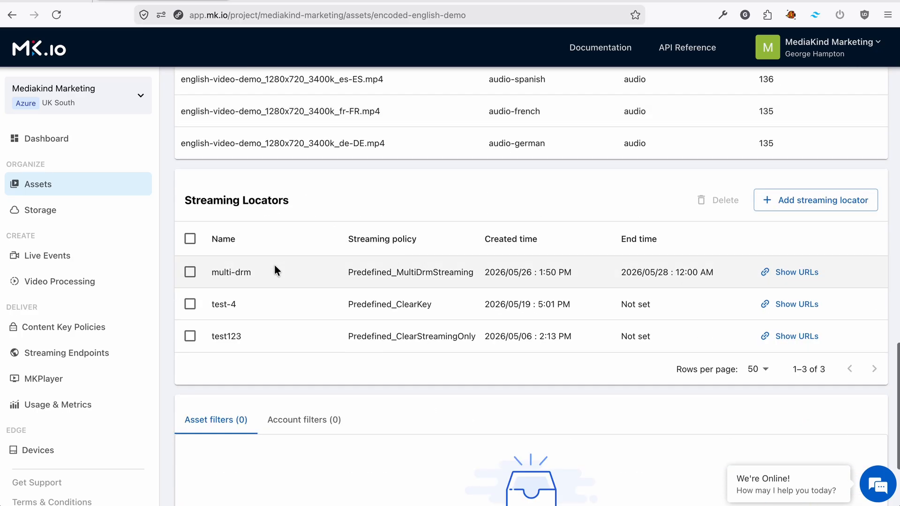
{"action": "left_click", "coordinate": [791, 272]}
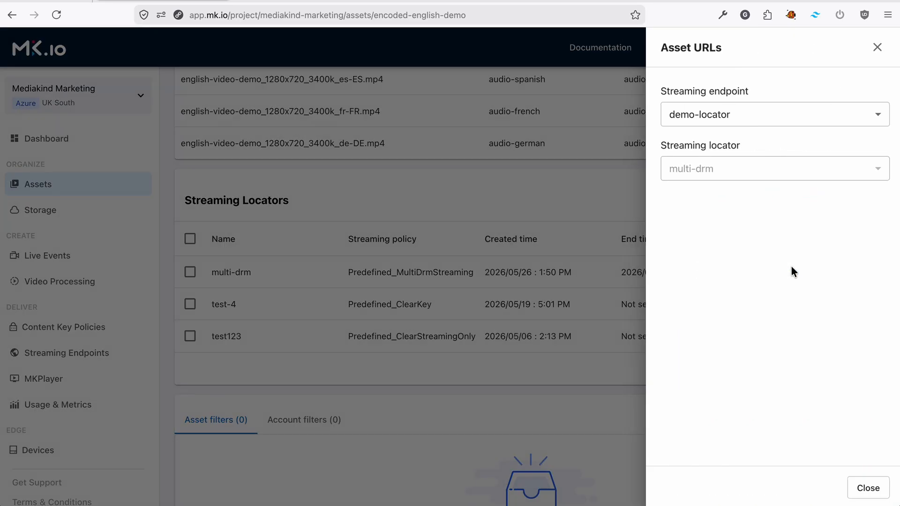
{"action": "scroll", "coordinate": [736, 145], "scroll_direction": "down", "scroll_amount": 3}
{"action": "scroll", "coordinate": [743, 294], "scroll_direction": "down", "scroll_amount": 1}
{"action": "scroll", "coordinate": [769, 263], "scroll_direction": "up", "scroll_amount": 1}
{"action": "scroll", "coordinate": [769, 263], "scroll_direction": "down", "scroll_amount": 1}
{"action": "scroll", "coordinate": [769, 263], "scroll_direction": "up", "scroll_amount": 1}
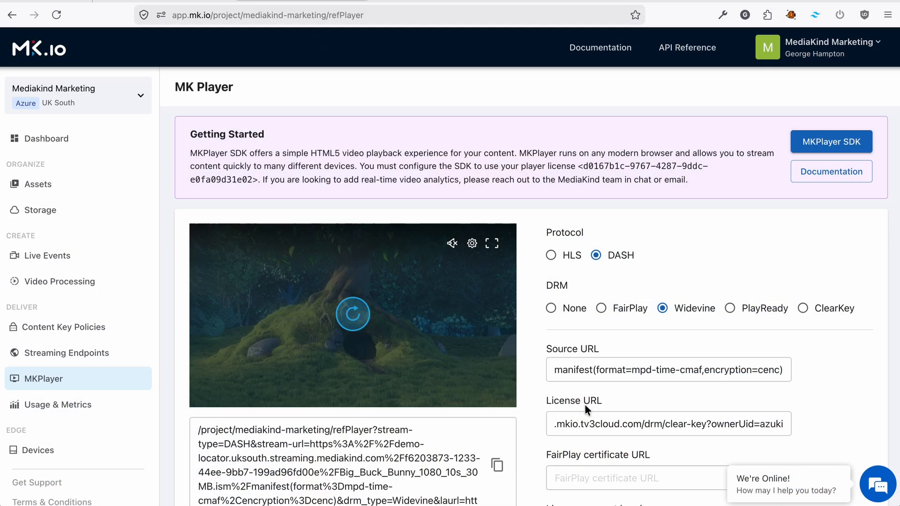
Replace the source URL in MKPlayer with the multi-drm locator's DASH manifest URL (format=mpd-time-cmaf, encryption=cenc)
{"action": "left_click", "coordinate": [604, 370]}
{"action": "triple_click", "coordinate": [616, 372]}
{"action": "key", "text": "ctrl+v"}
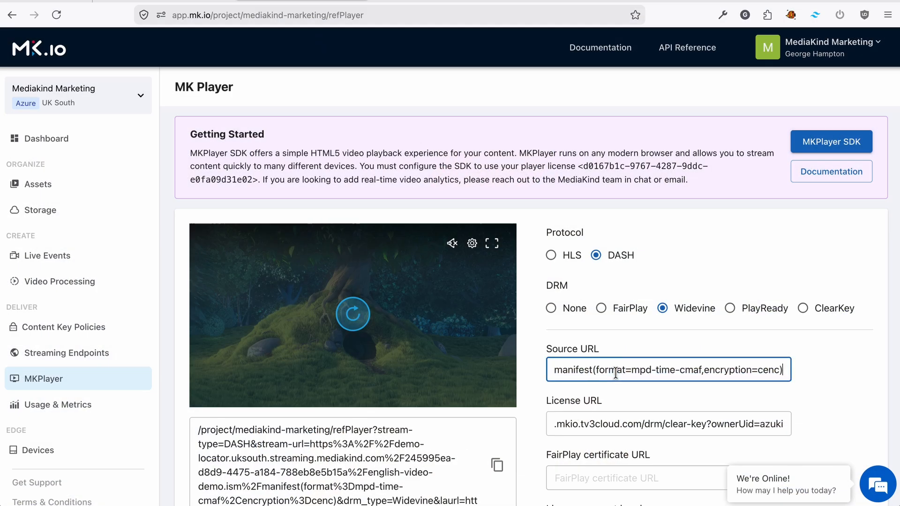
Replace the license URL in MKPlayer with the Widevine license URL from the multi-drm locator's asset URLs
{"action": "scroll", "coordinate": [733, 239], "scroll_direction": "down", "scroll_amount": 3}
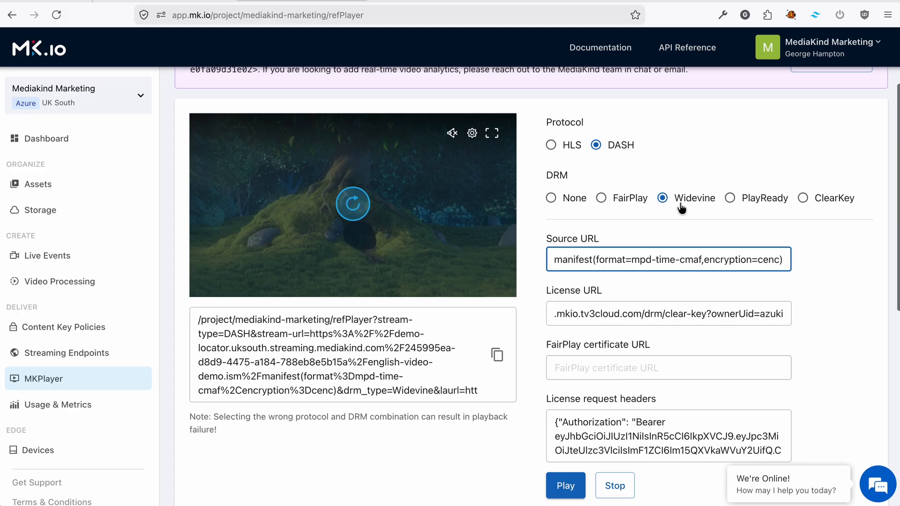
{"action": "left_click", "coordinate": [146, 0]}
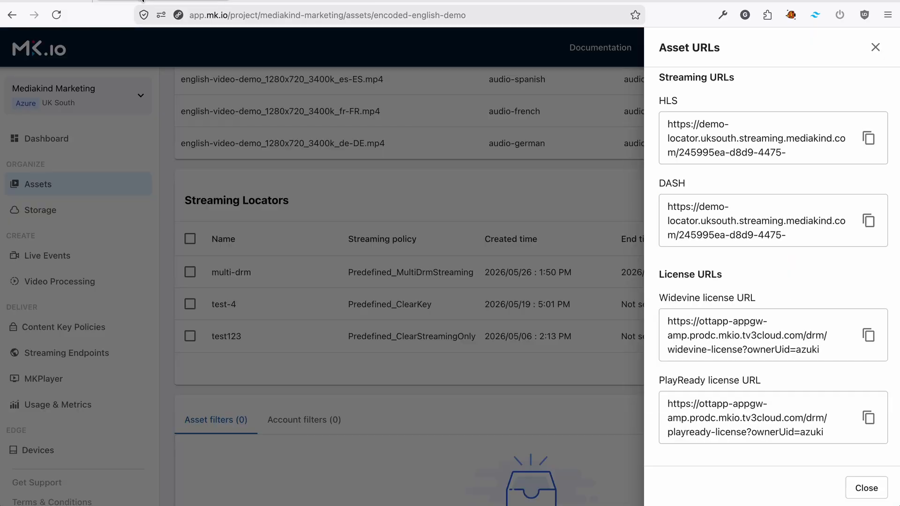
{"action": "left_click", "coordinate": [869, 335]}
{"action": "left_click", "coordinate": [280, 1]}
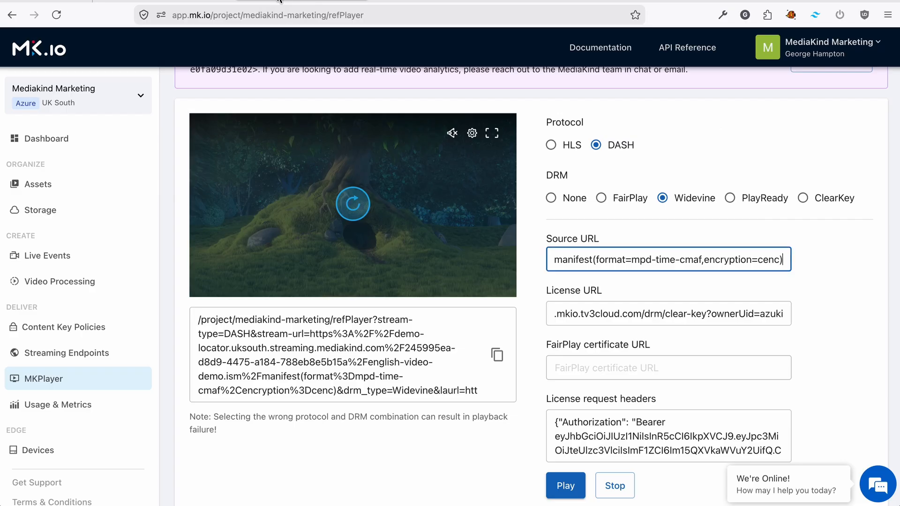
{"action": "left_click", "coordinate": [612, 314]}
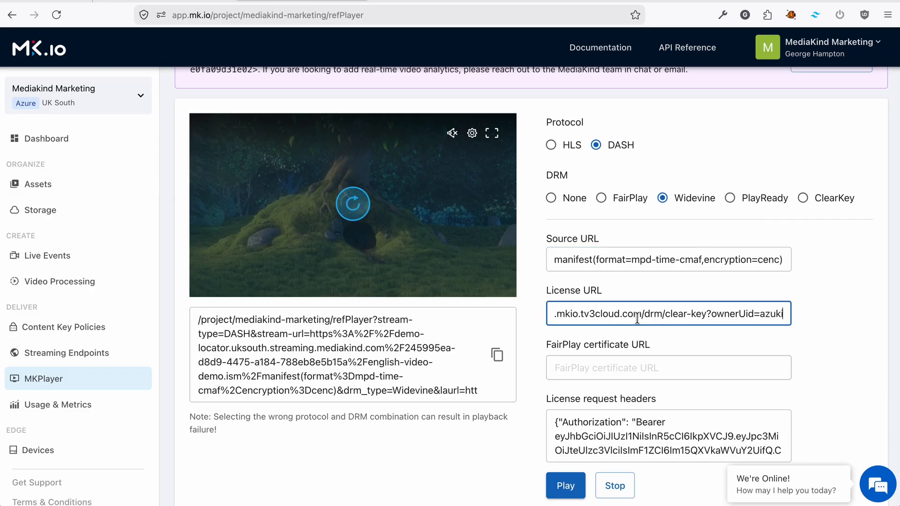
{"action": "triple_click", "coordinate": [638, 318]}
{"action": "key", "text": "ctrl+v"}
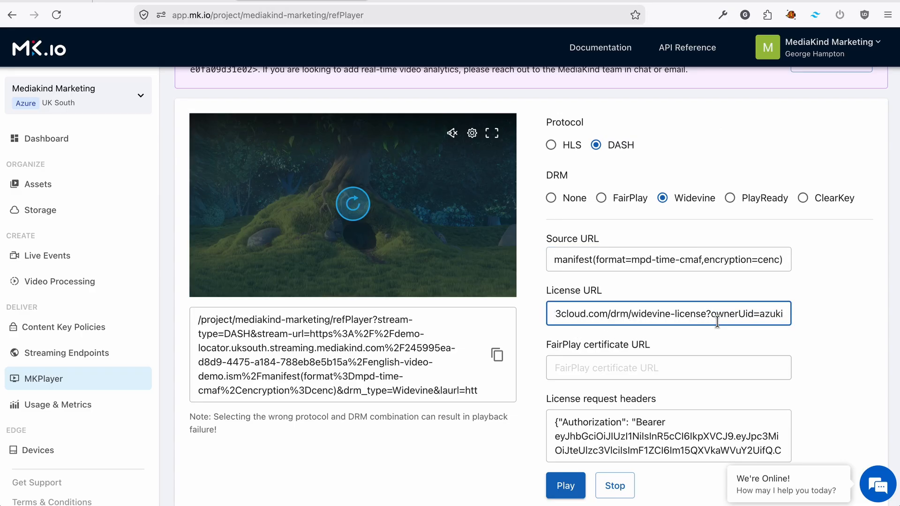
Replace the bearer token in the license request headers with the newly copied JWT, and play the Widevine-protected stream
{"action": "scroll", "coordinate": [716, 323], "scroll_direction": "down", "scroll_amount": 3}
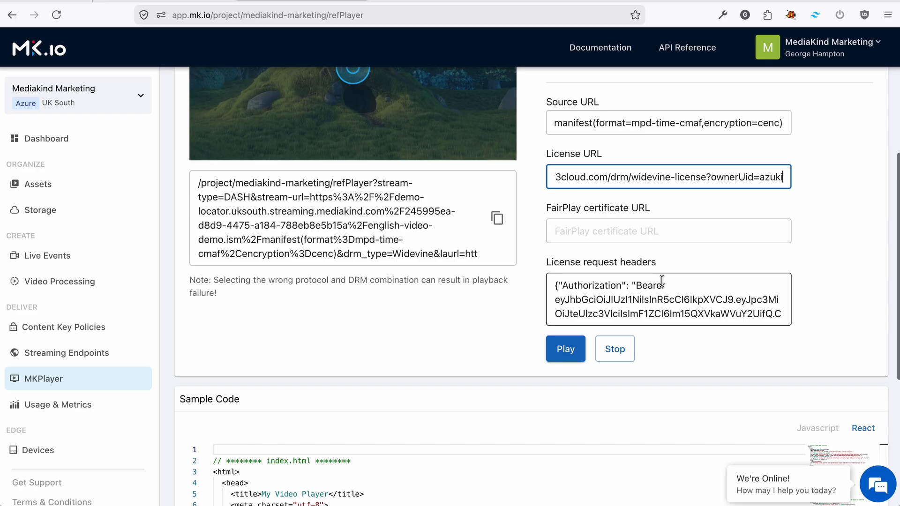
{"action": "key", "text": "ctrl+Tab"}
{"action": "left_click", "coordinate": [832, 153]}
{"action": "key", "text": "ctrl+shift+Tab"}
{"action": "left_click_drag", "start_coordinate": [639, 316], "coordinate": [565, 304]}
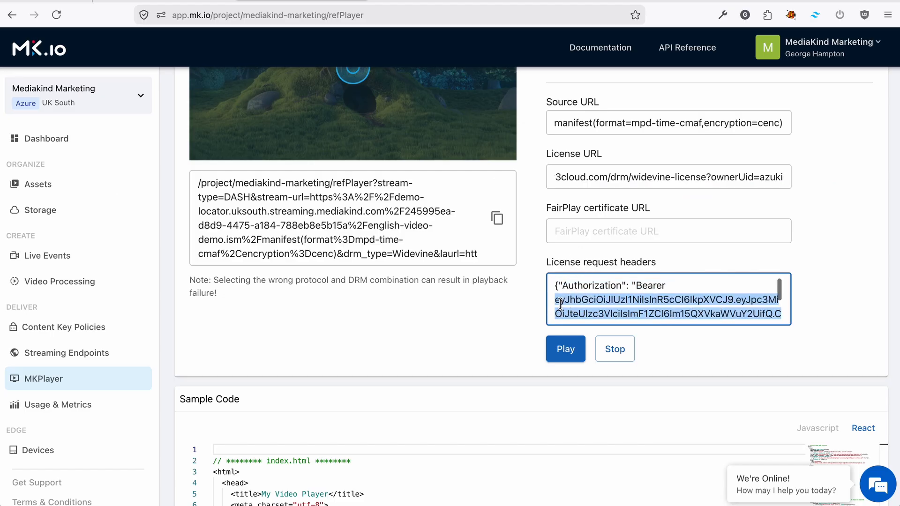
{"action": "key", "text": "ctrl+v"}
{"action": "left_click", "coordinate": [566, 349]}
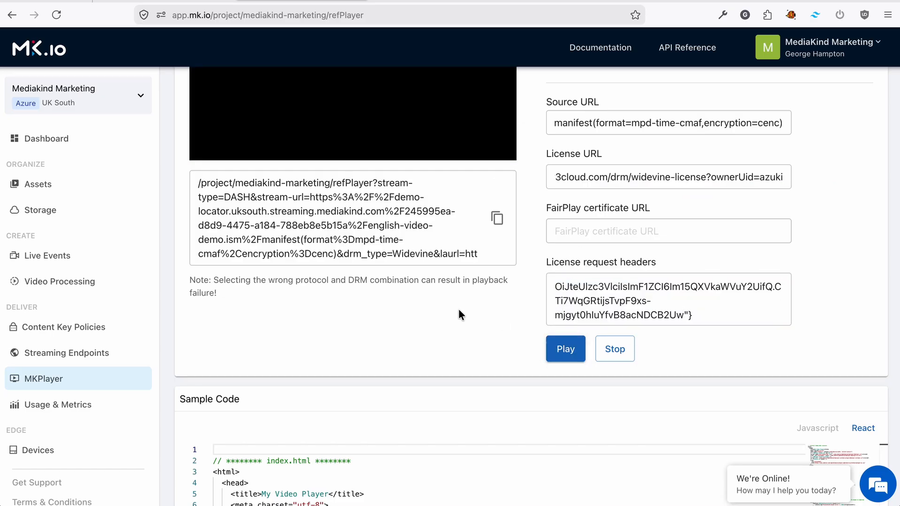
{"action": "scroll", "coordinate": [628, 266], "scroll_direction": "up", "scroll_amount": 4}
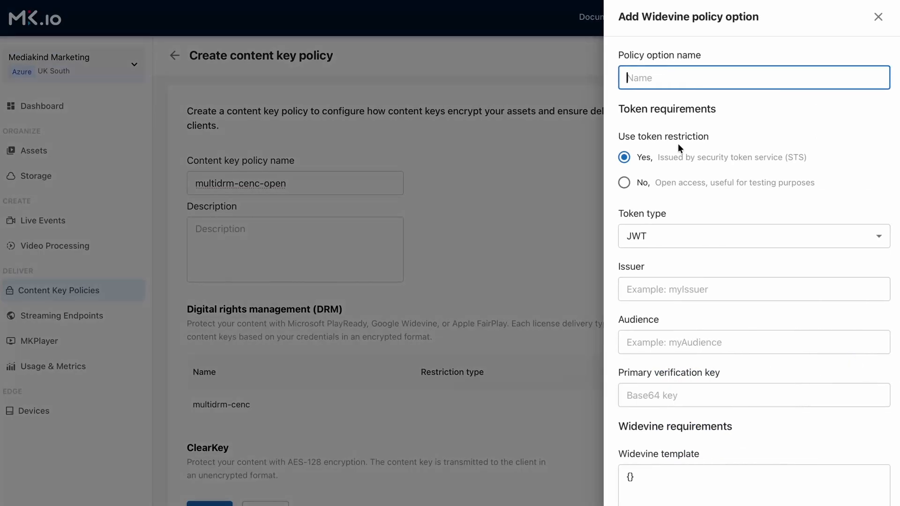
Add a Widevine policy option named multidrm-cenc-open with open access instead of token restriction, and create the content key policy
{"action": "key", "text": "ctrl+v"}
{"action": "type", "text": "-ope"}
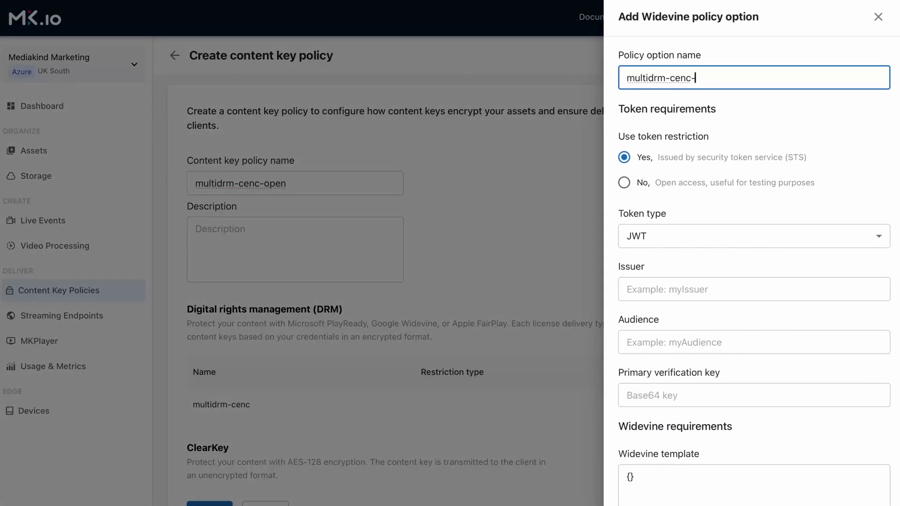
{"action": "left_click", "coordinate": [623, 182]}
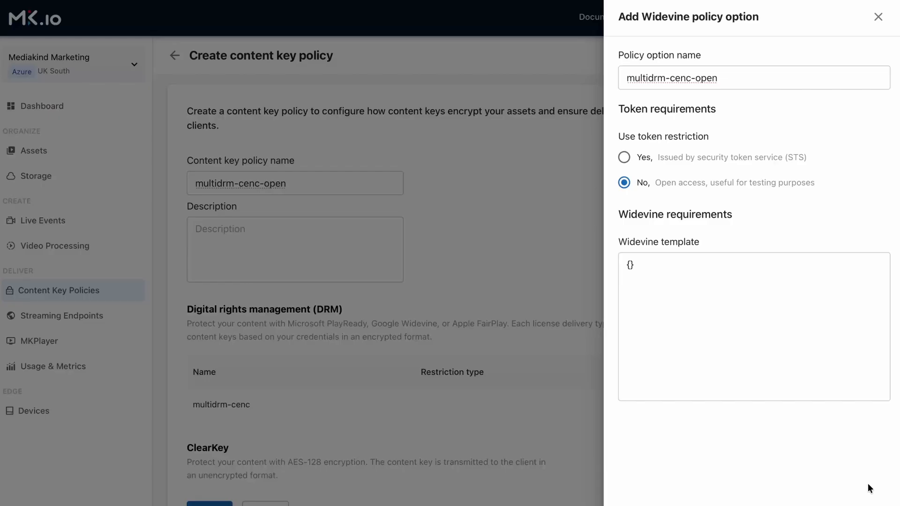
{"action": "left_click", "coordinate": [868, 502]}
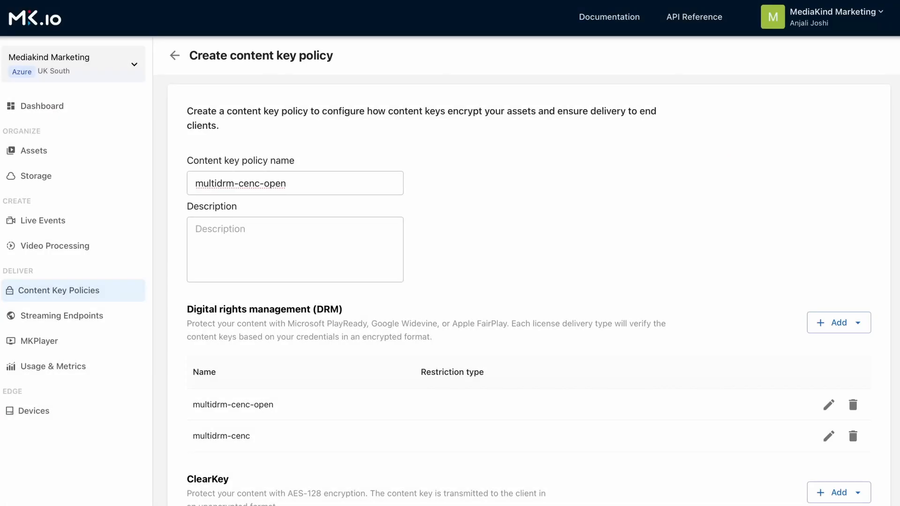
{"action": "scroll", "coordinate": [217, 495], "scroll_direction": "down", "scroll_amount": 2}
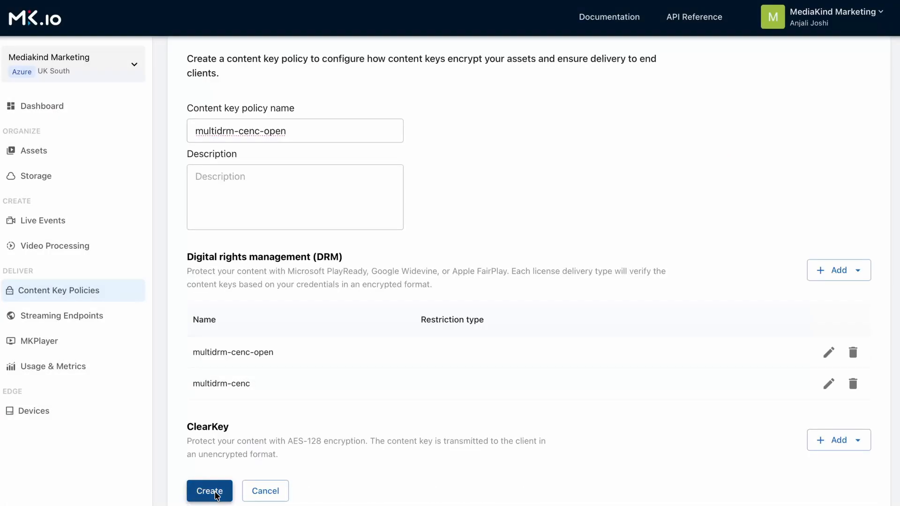
{"action": "left_click", "coordinate": [209, 490]}
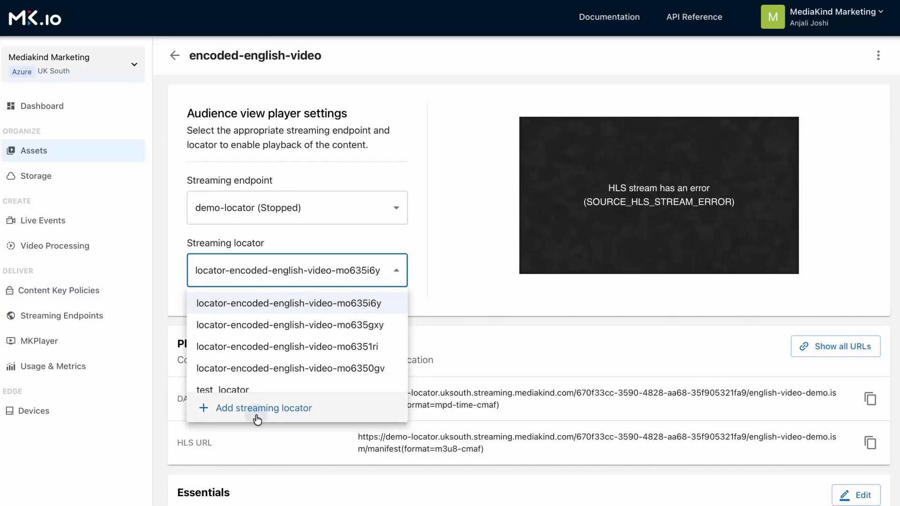
Add a streaming locator named multidrm-cenc to encoded-english-video, using the Predefined_MultiDrmCencStreaming policy and the multidrm-cenc-open content key policy
{"action": "left_click", "coordinate": [257, 407]}
{"action": "type", "text": "multidrm-cenc"}
{"action": "left_click", "coordinate": [743, 125]}
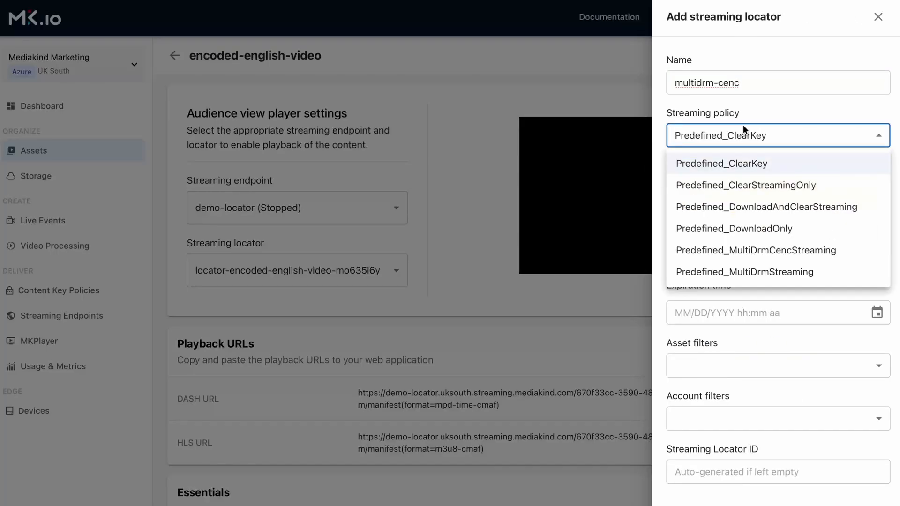
{"action": "left_click", "coordinate": [780, 253]}
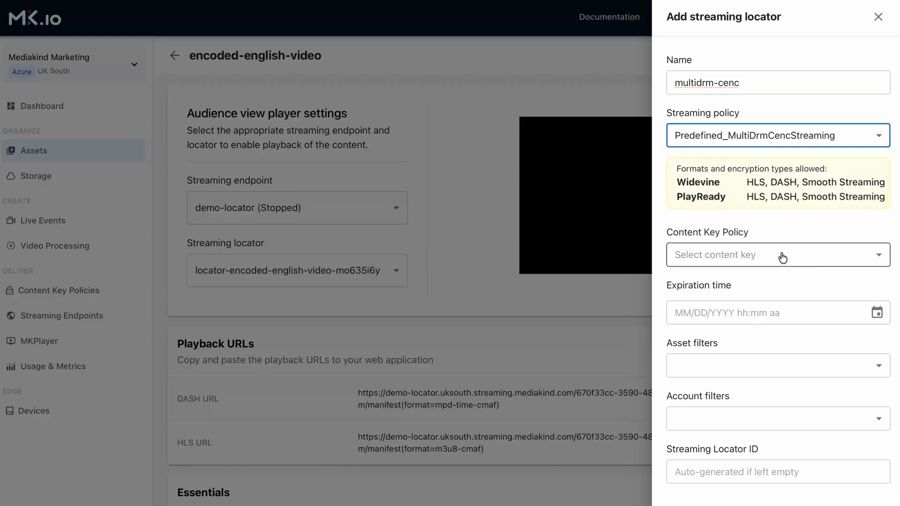
{"action": "left_click", "coordinate": [781, 257]}
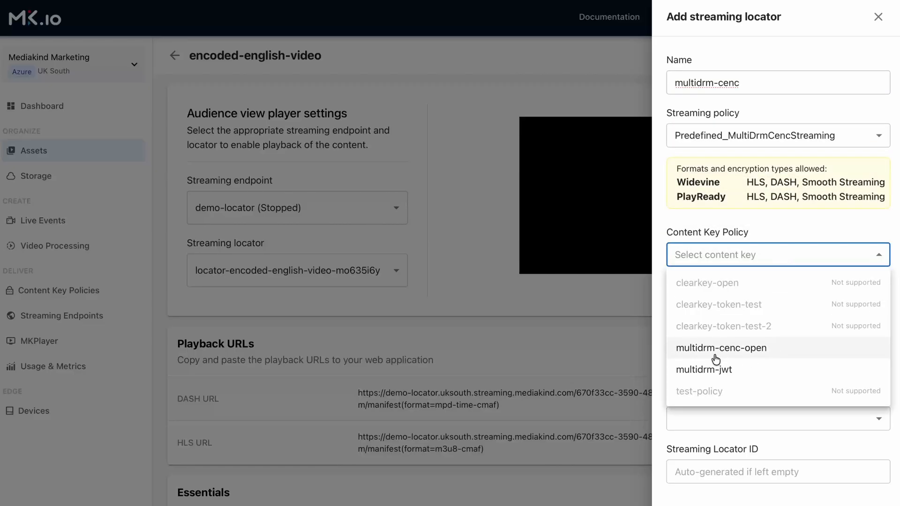
{"action": "left_click", "coordinate": [758, 350]}
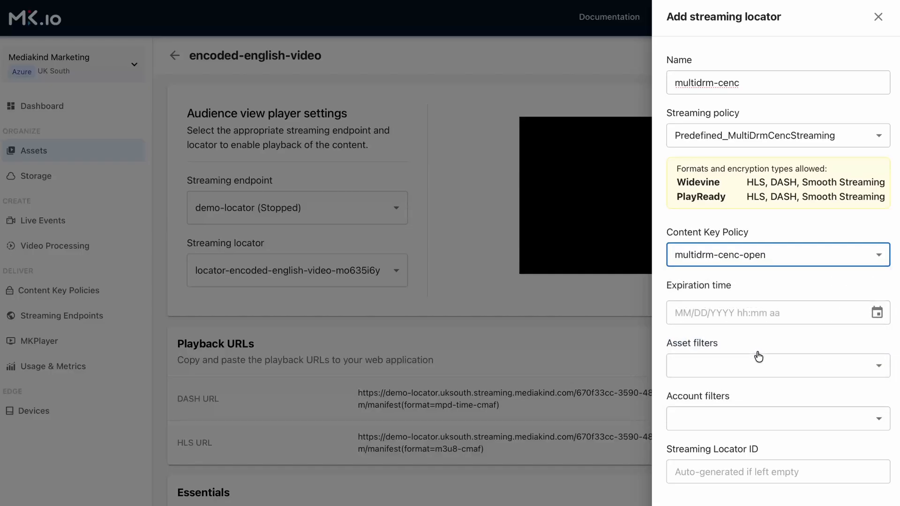
{"action": "left_click", "coordinate": [853, 505]}
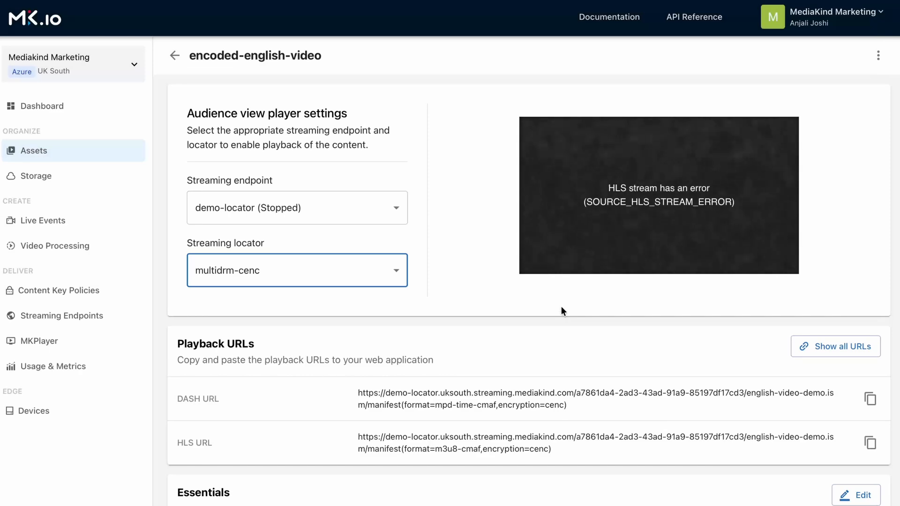
Show the asset URLs of the multi-drm streaming locator
{"action": "scroll", "coordinate": [560, 305], "scroll_direction": "down", "scroll_amount": 20}
{"action": "scroll", "coordinate": [873, 308], "scroll_direction": "up", "scroll_amount": 8}
{"action": "scroll", "coordinate": [873, 308], "scroll_direction": "down", "scroll_amount": 8}
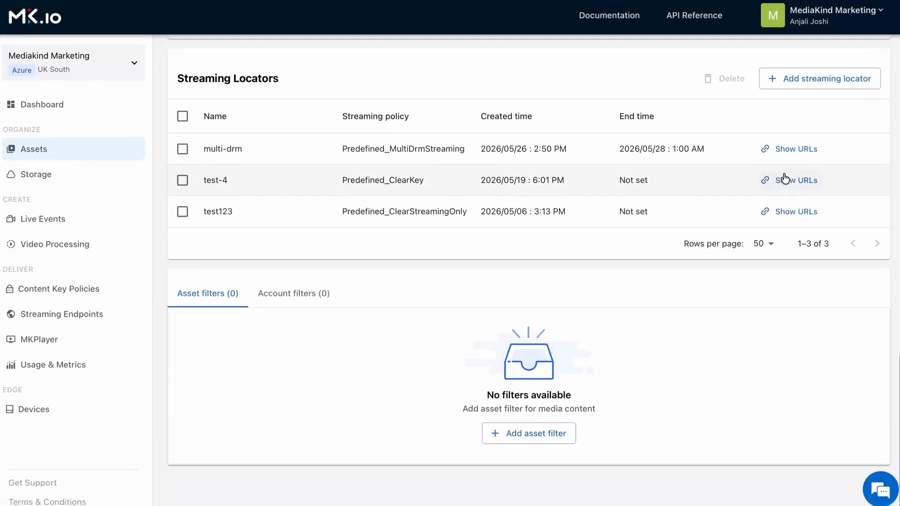
{"action": "left_click", "coordinate": [780, 150]}
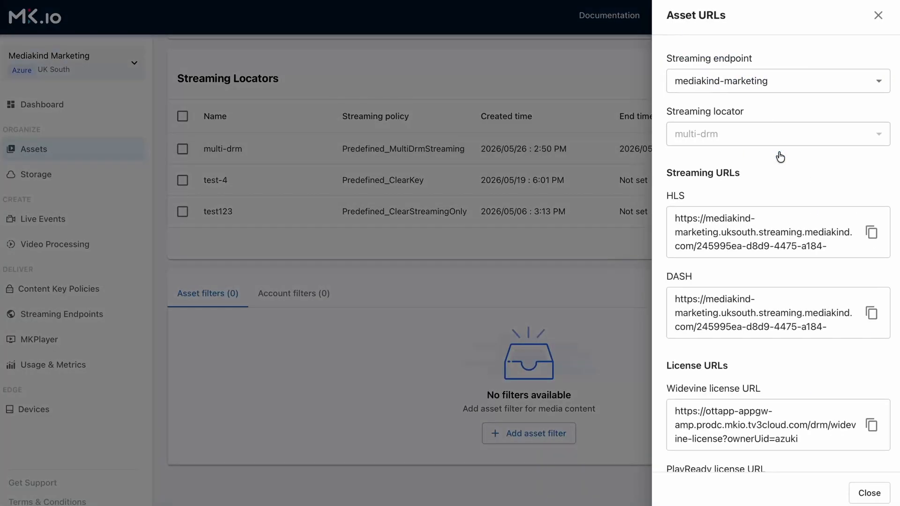